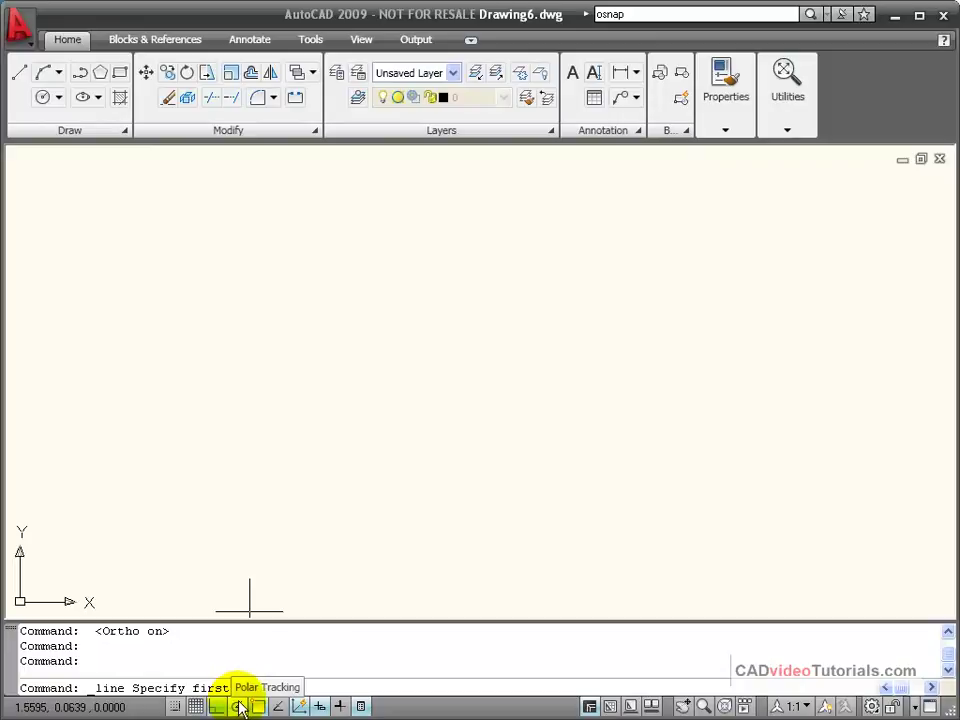
Step: Turn on polar tracking with a 45° increment angle in the drafting settings while the Line command is running
{"action": "right_click", "coordinate": [235, 705]}
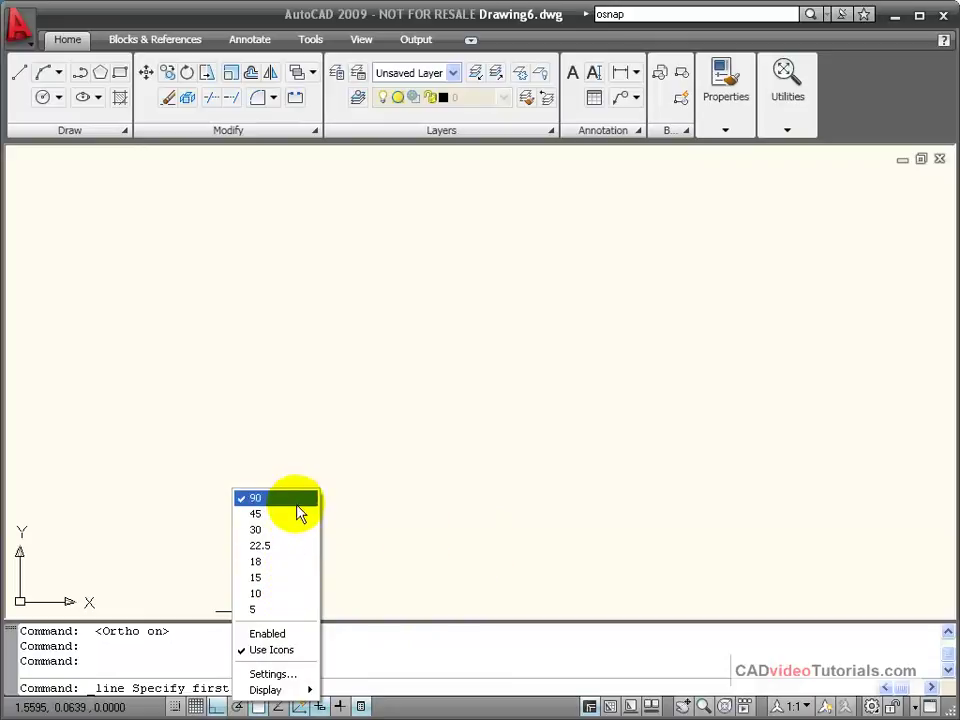
{"action": "left_click", "coordinate": [274, 674]}
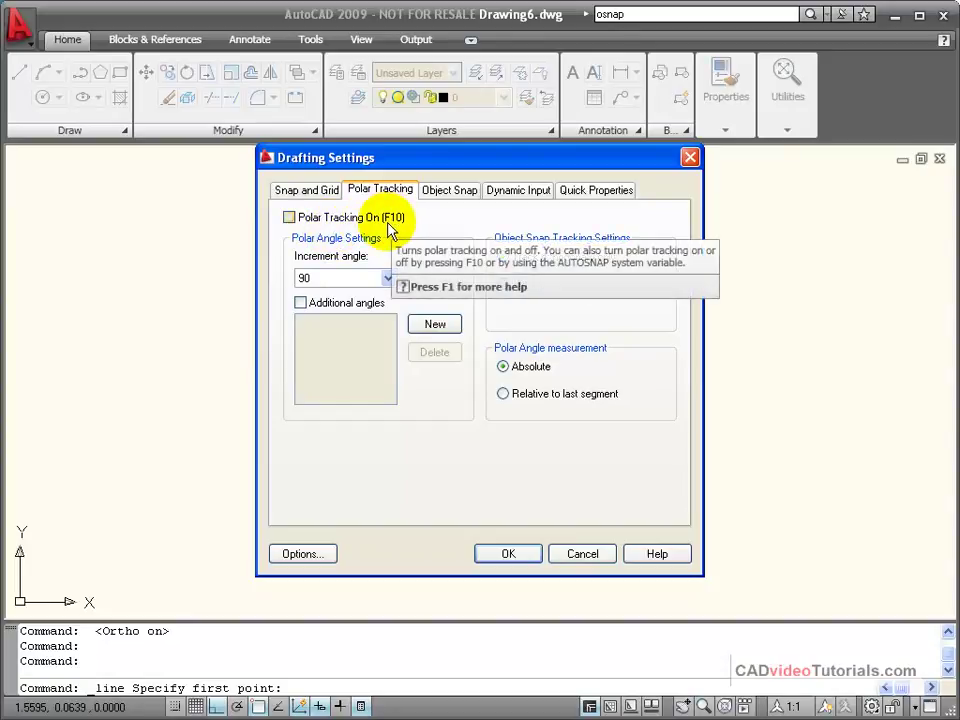
{"action": "left_click", "coordinate": [289, 217]}
{"action": "left_click", "coordinate": [389, 279]}
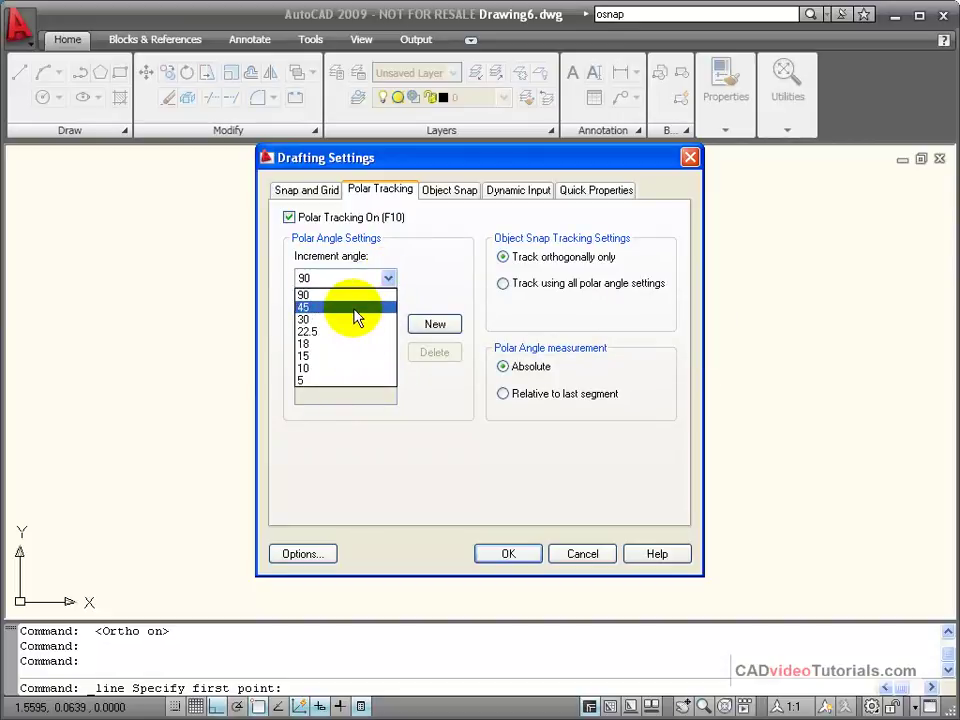
{"action": "left_click", "coordinate": [355, 308]}
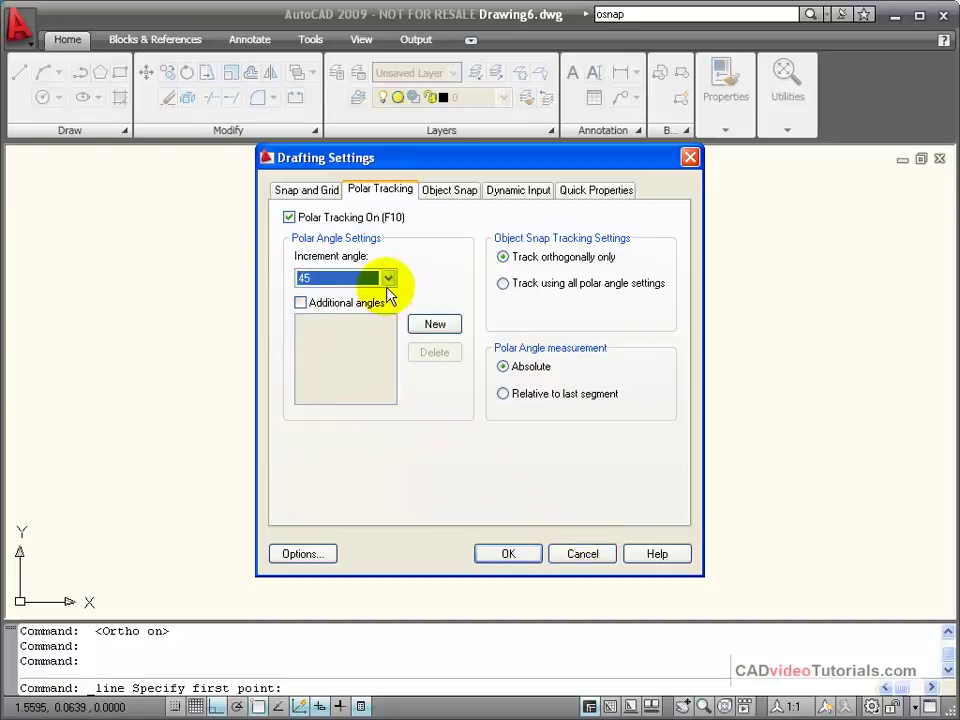
{"action": "left_click", "coordinate": [509, 554]}
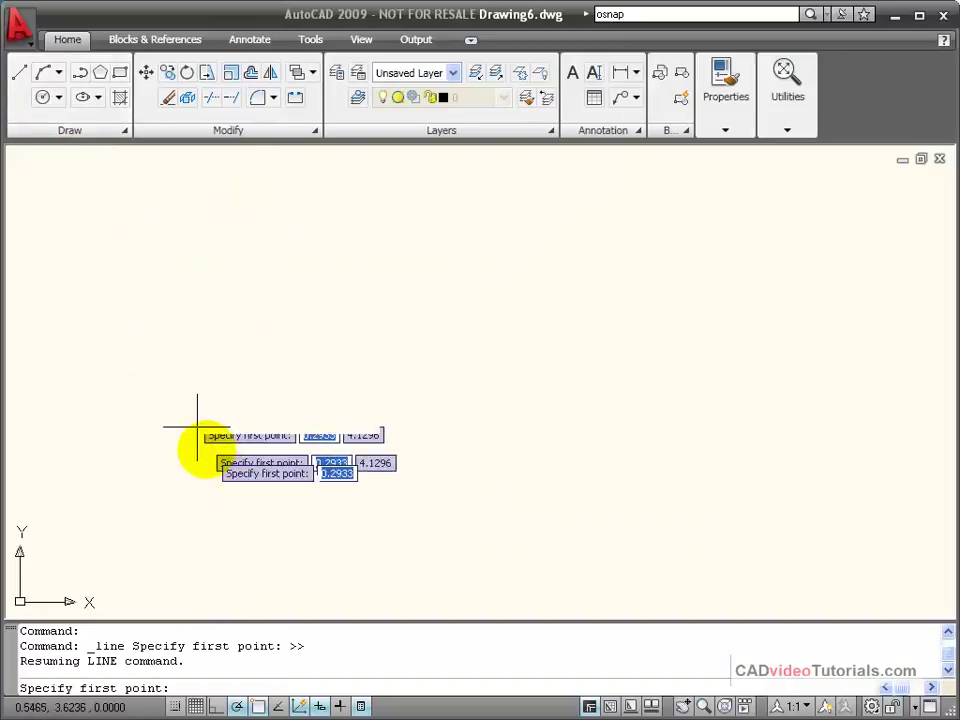
Step: Draw a diamond of four 3-unit lines along the 45° polar tracking angles, starting at its lowest corner, and end the Line command
{"action": "left_click", "coordinate": [230, 499]}
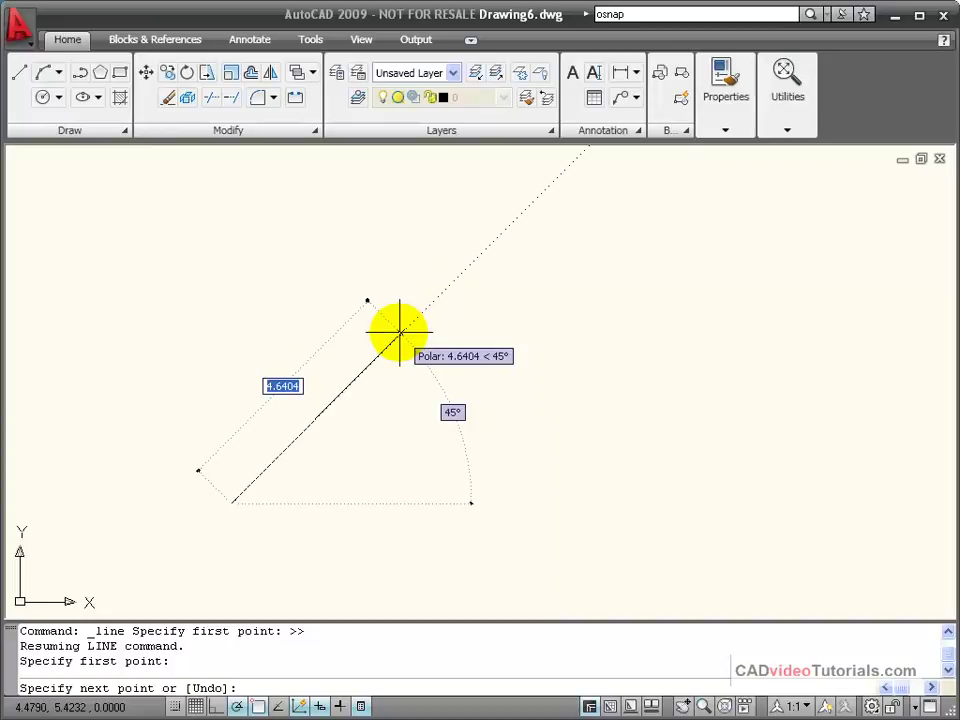
{"action": "type", "text": "3"}
{"action": "key", "text": "Return"}
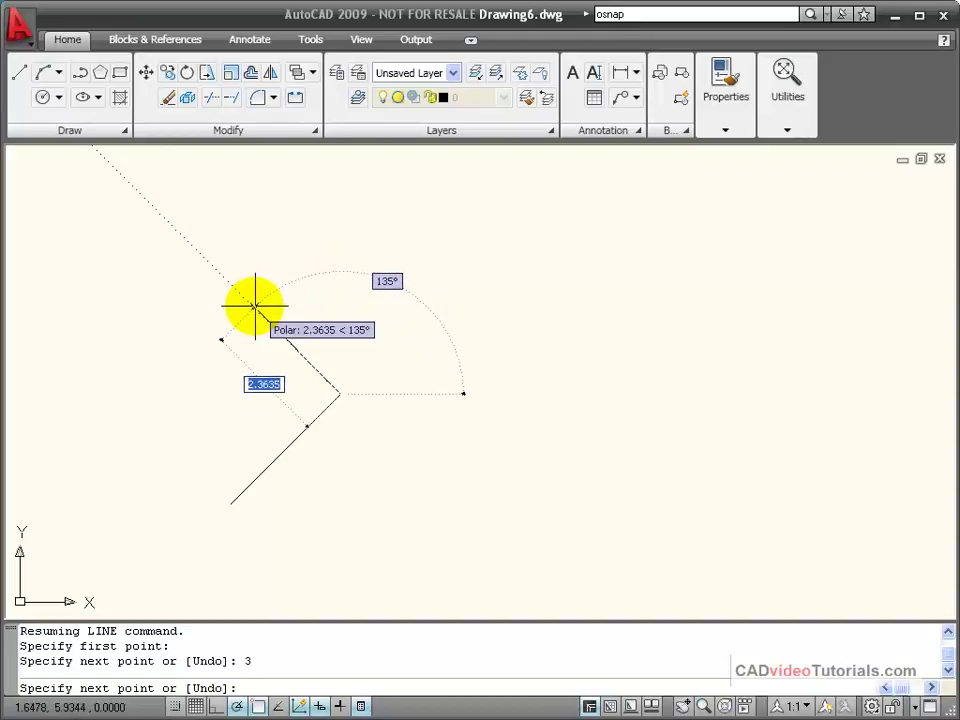
{"action": "type", "text": "3"}
{"action": "key", "text": "Return"}
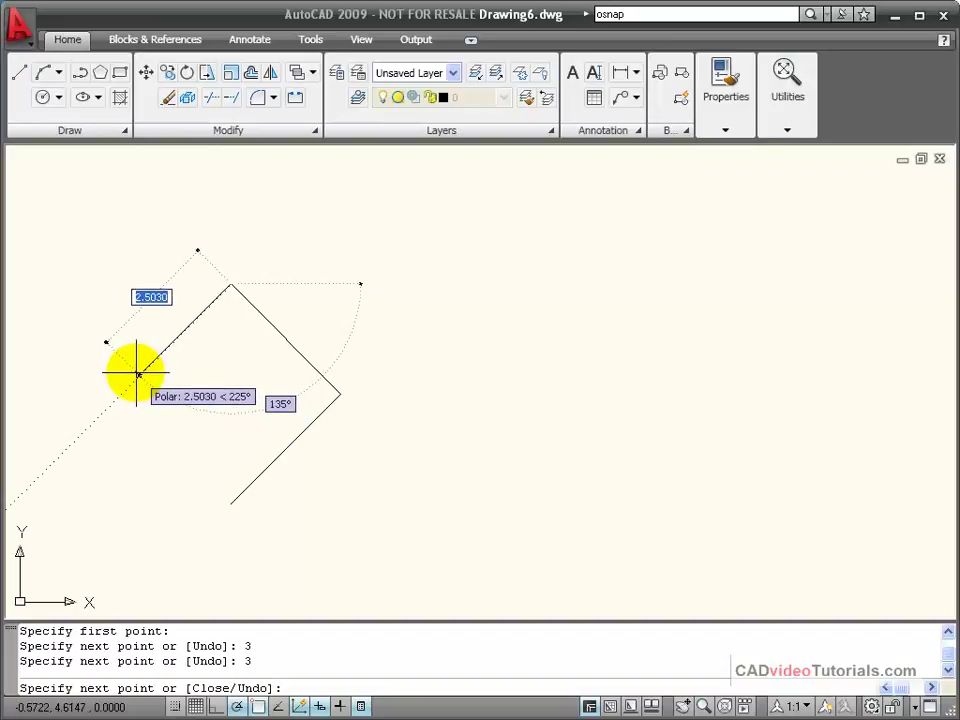
{"action": "type", "text": "3"}
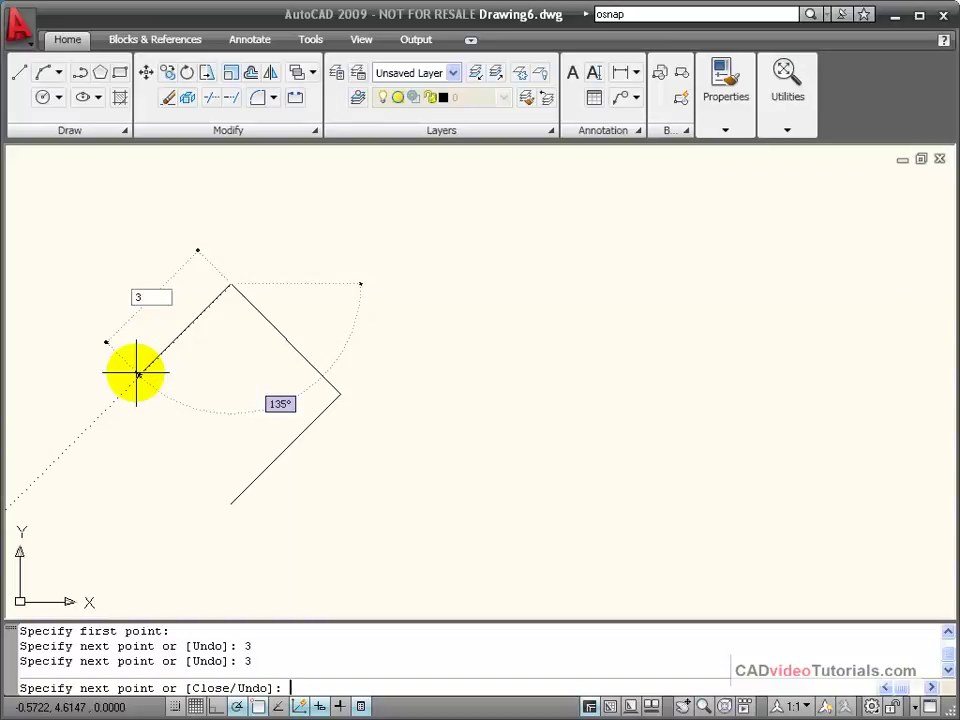
{"action": "key", "text": "Return"}
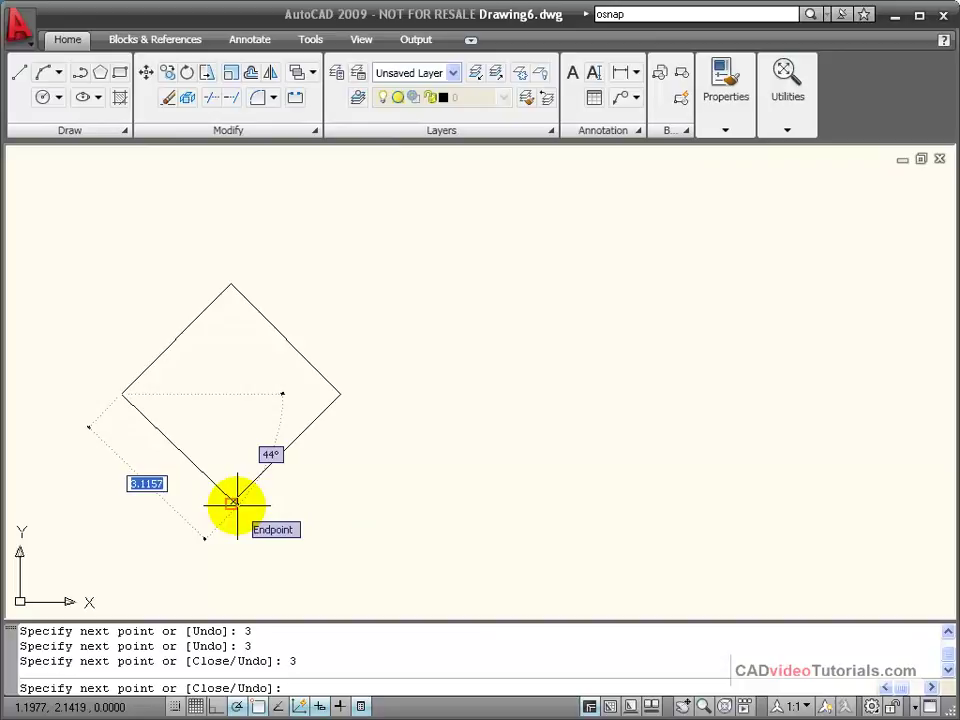
{"action": "type", "text": "3"}
{"action": "key", "text": "Return"}
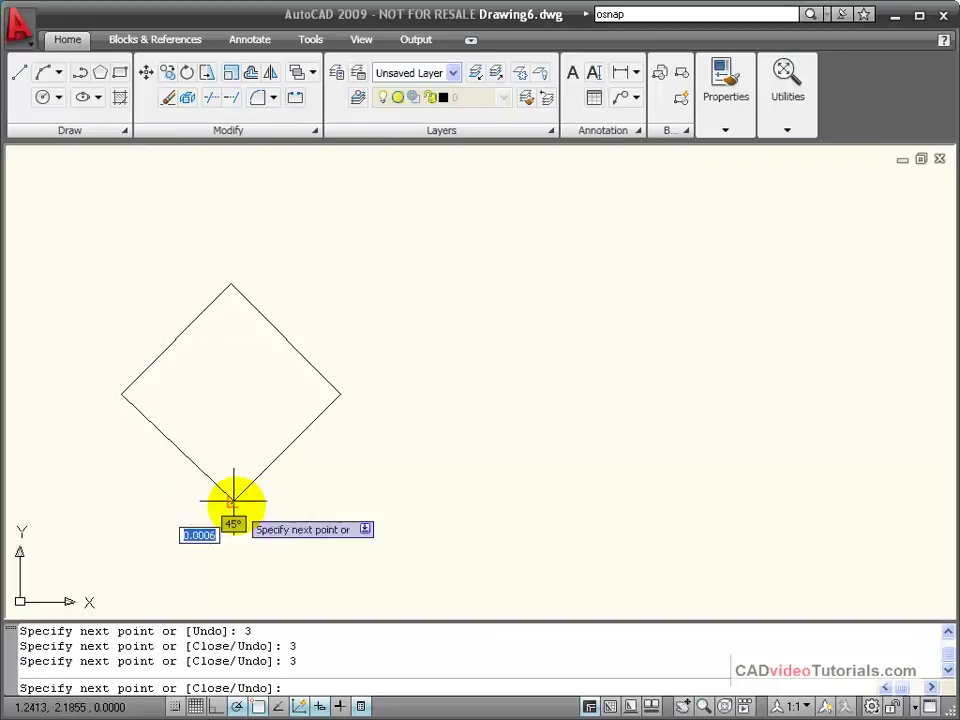
{"action": "right_click", "coordinate": [596, 300]}
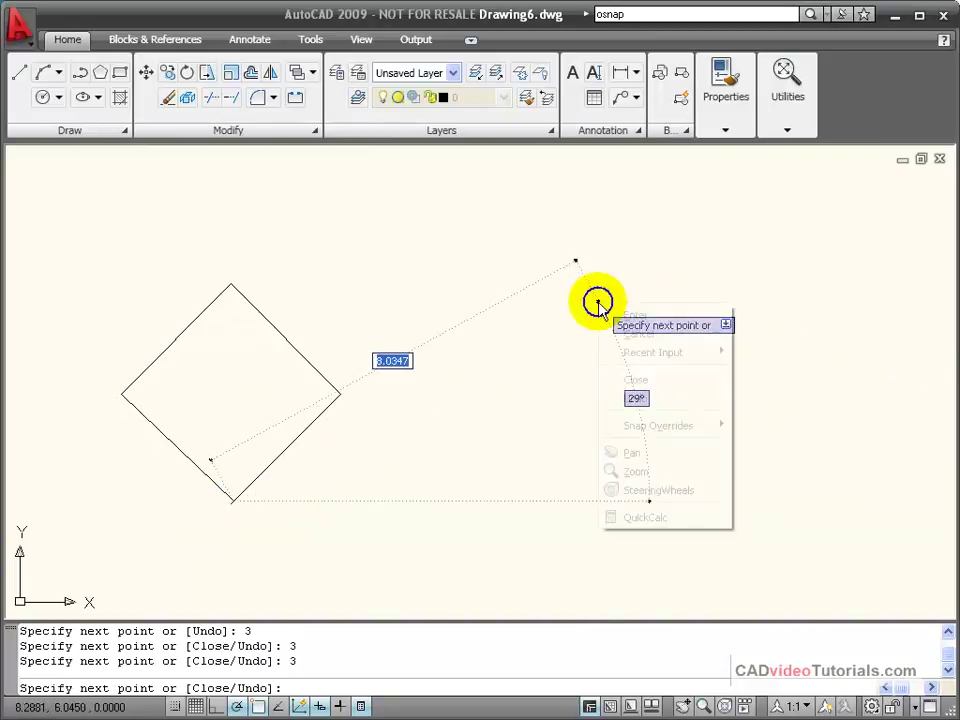
{"action": "left_click", "coordinate": [640, 313]}
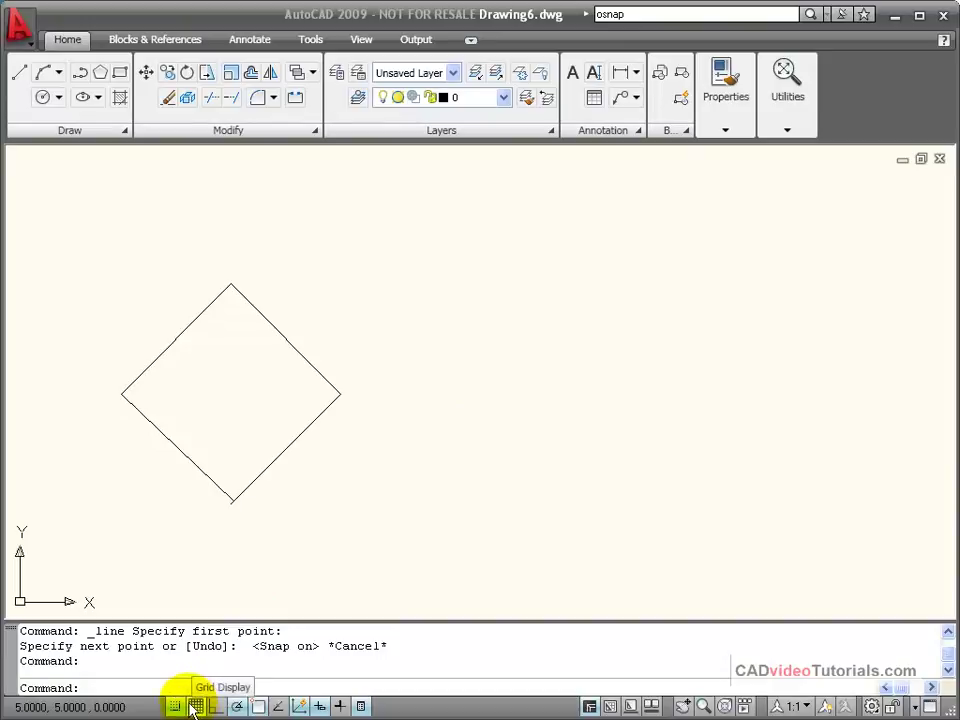
Step: Change the snap type to PolarSnap with a polar distance of 2 in the drafting settings
{"action": "right_click", "coordinate": [193, 708]}
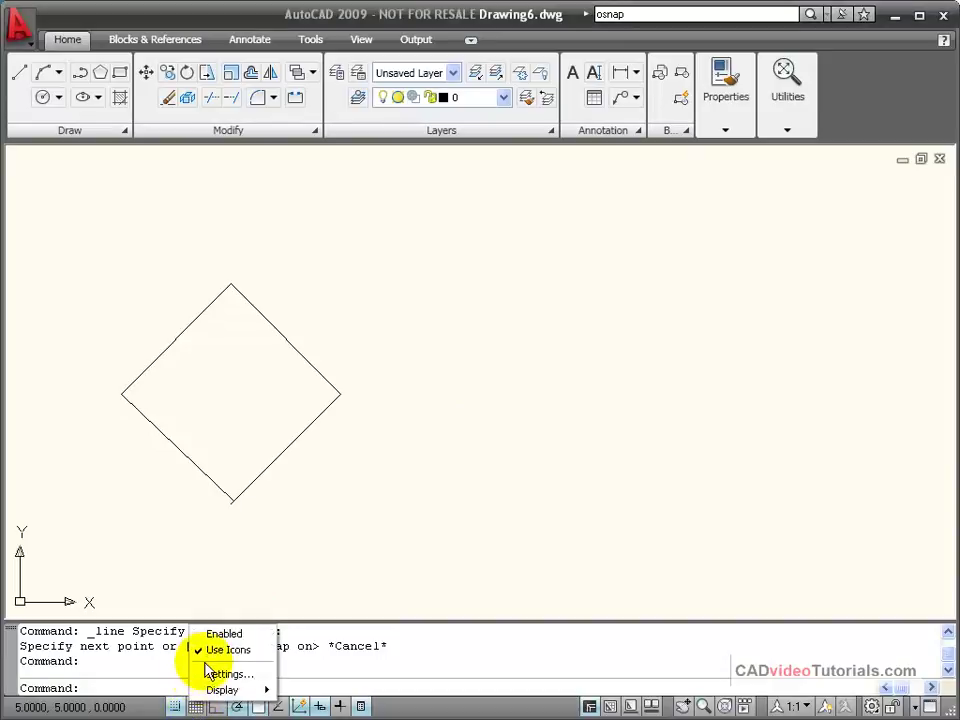
{"action": "left_click", "coordinate": [205, 677]}
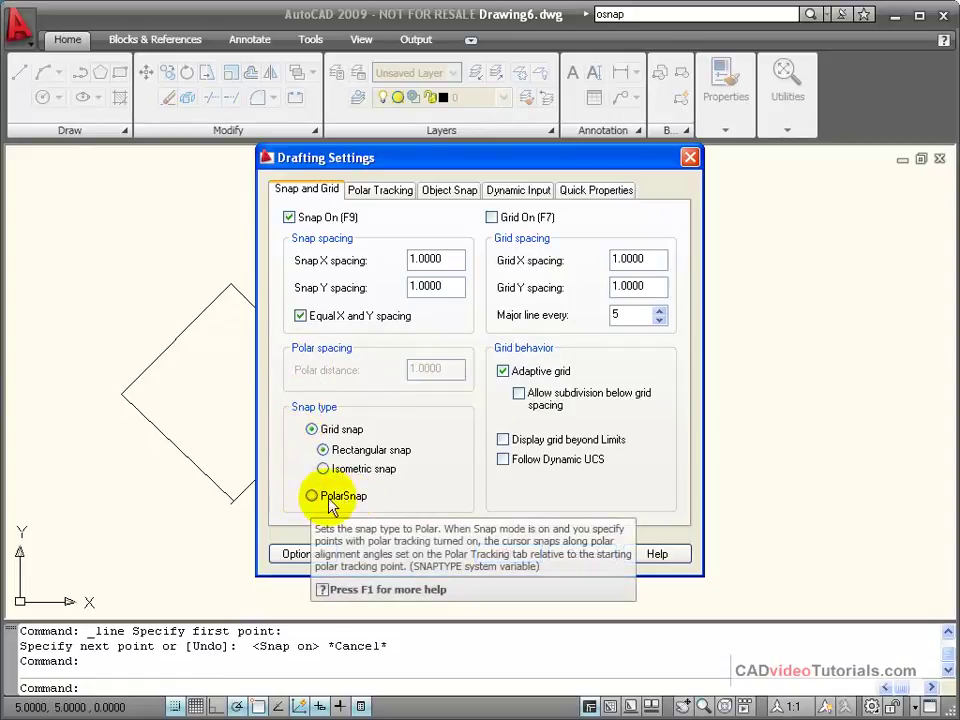
{"action": "left_click", "coordinate": [312, 496]}
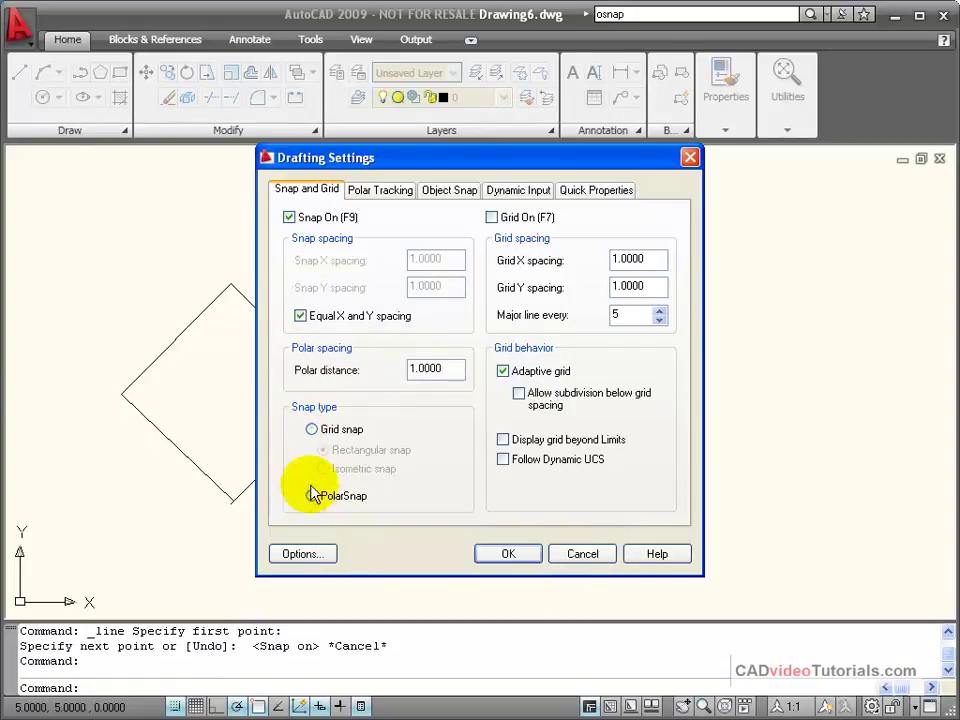
{"action": "double_click", "coordinate": [424, 368]}
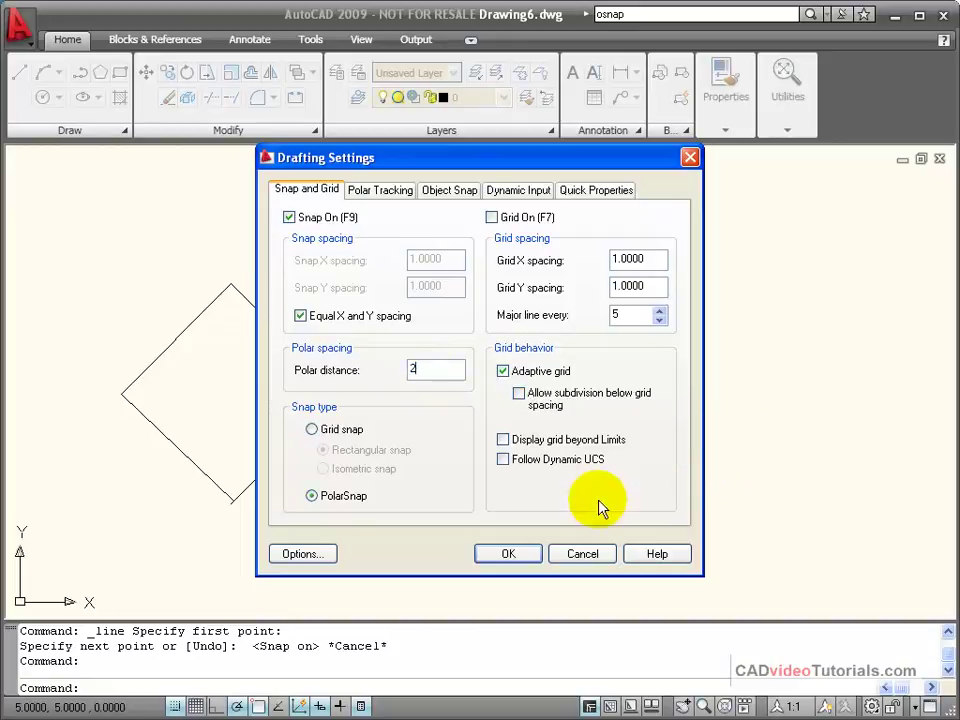
{"action": "left_click", "coordinate": [519, 552]}
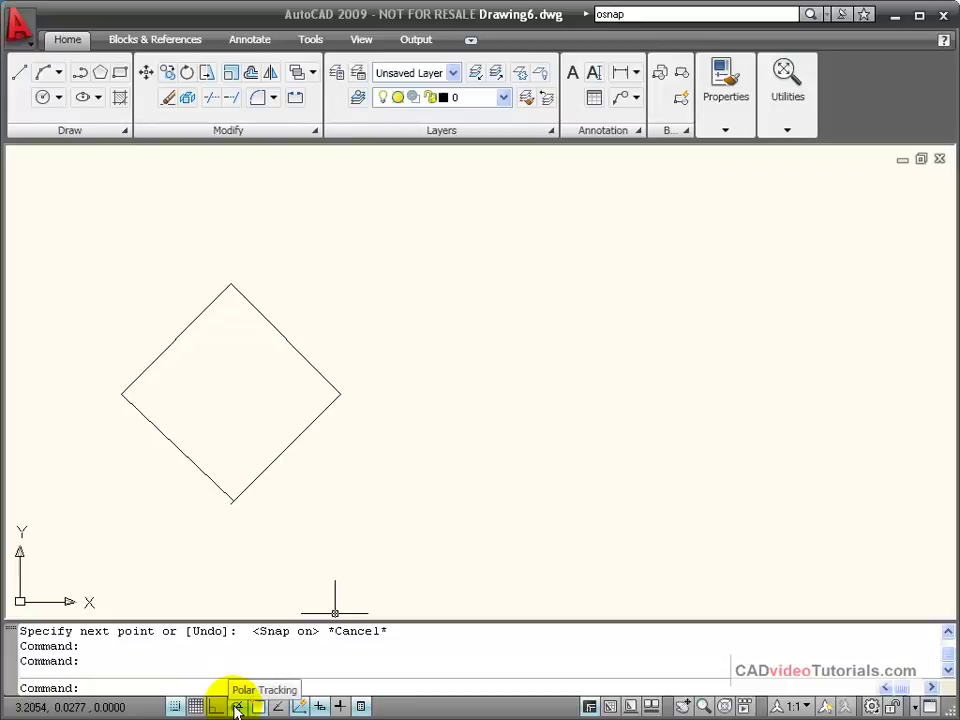
Step: Draw a second diamond beside the first, with 4-unit sides picked along the 45° tracking angles using PolarSnap
{"action": "left_click", "coordinate": [19, 72]}
{"action": "left_click", "coordinate": [465, 457]}
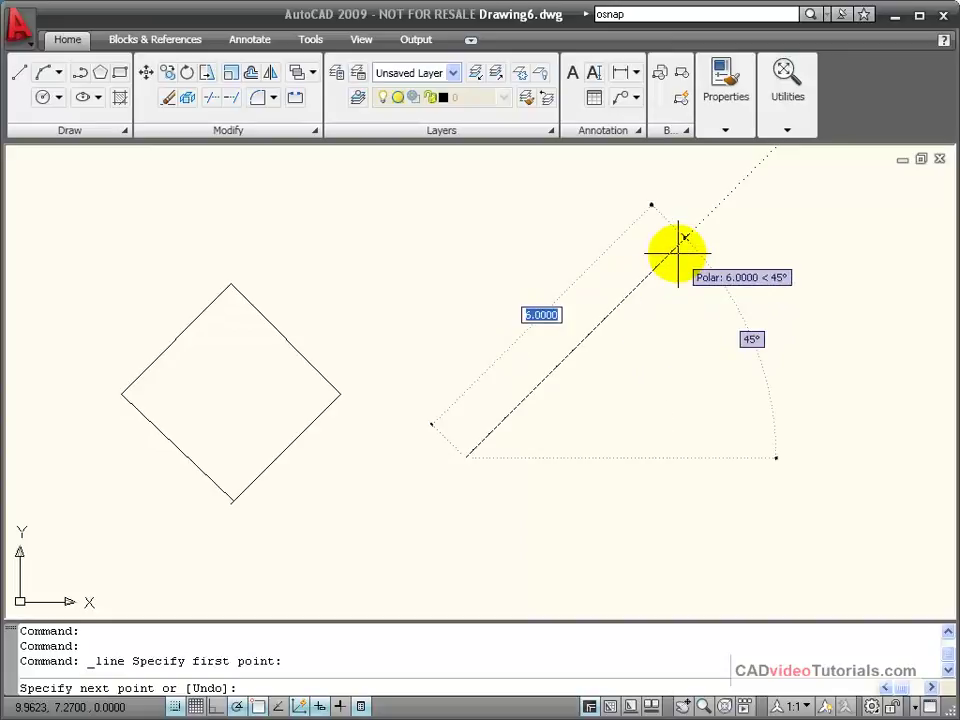
{"action": "left_click", "coordinate": [610, 309]}
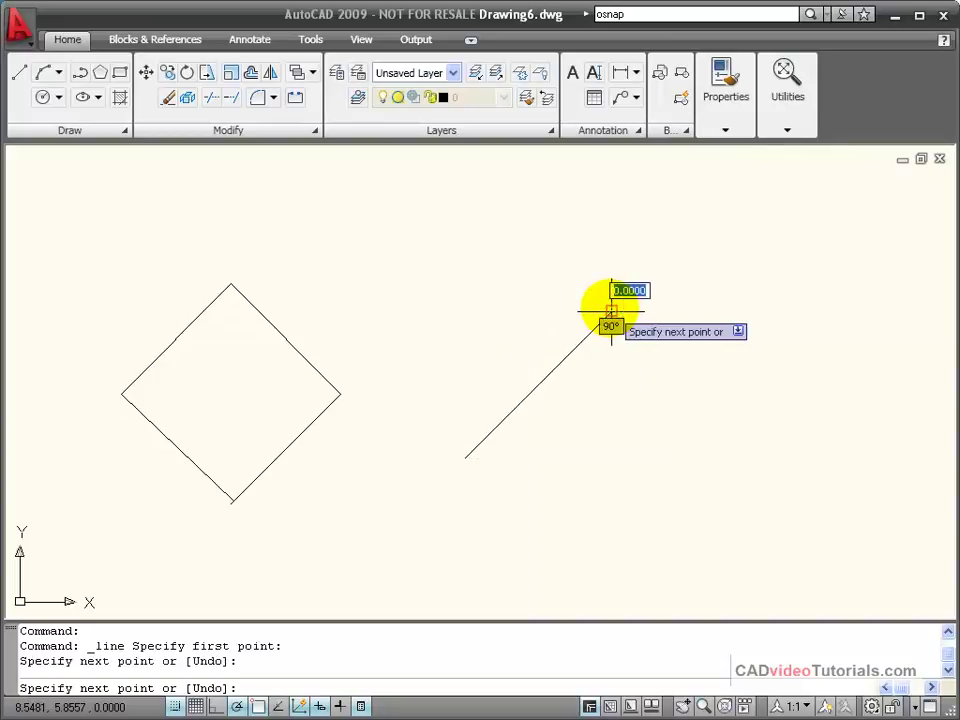
{"action": "left_click", "coordinate": [490, 200]}
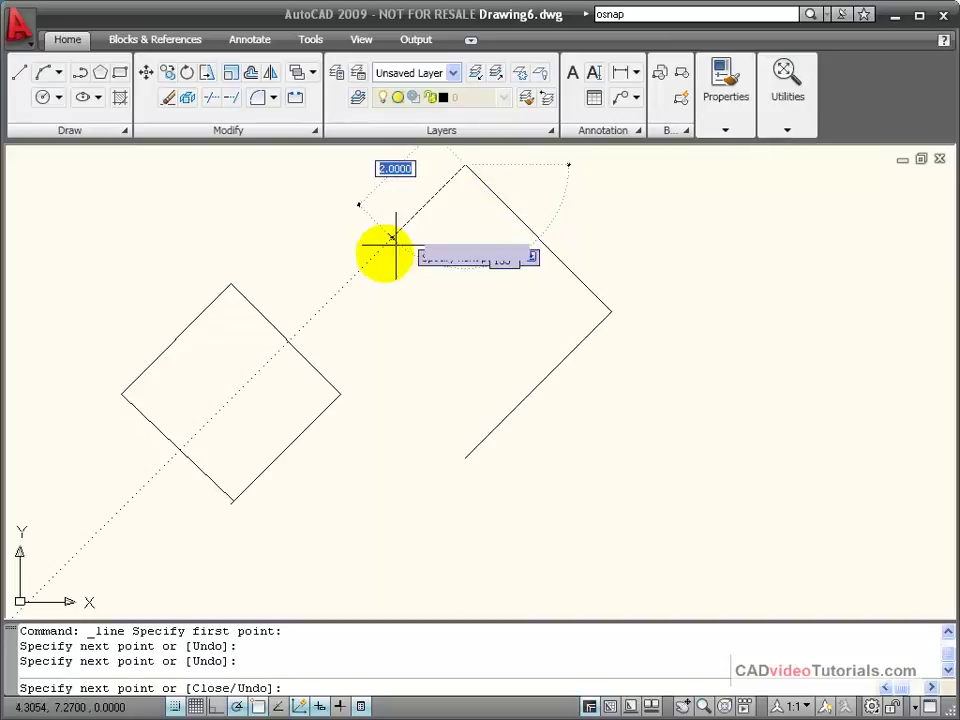
{"action": "left_click", "coordinate": [338, 287]}
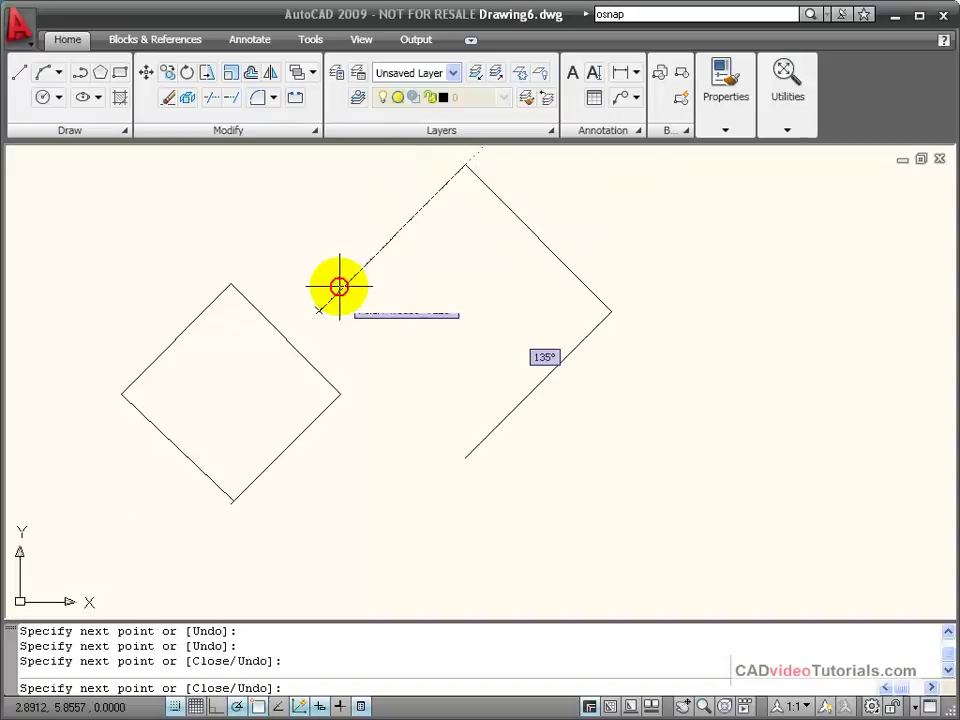
{"action": "left_click", "coordinate": [465, 457]}
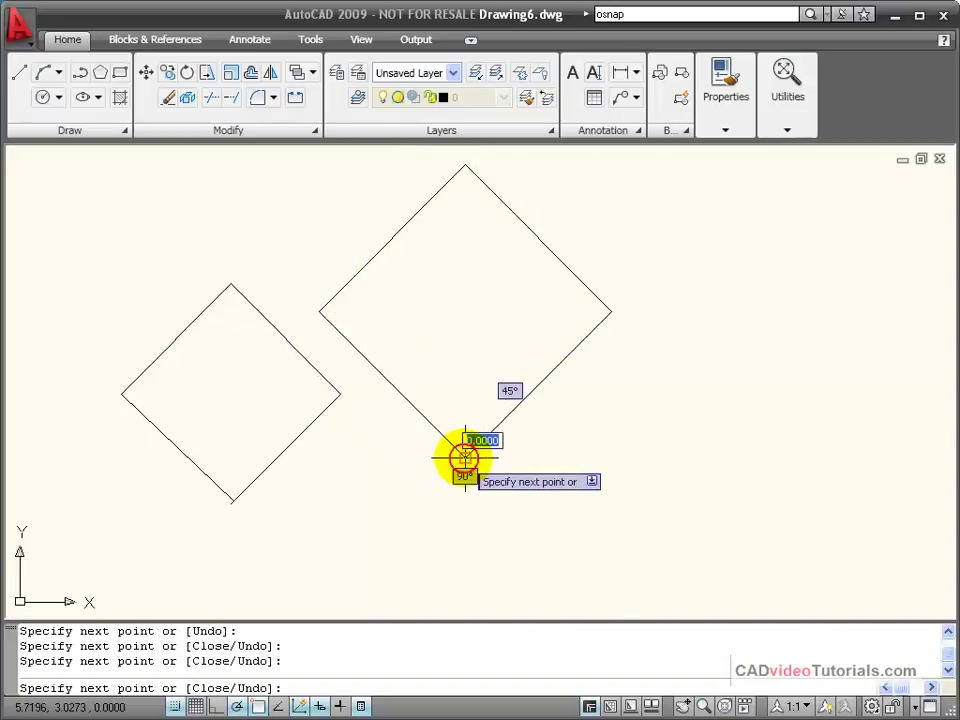
{"action": "right_click", "coordinate": [739, 383]}
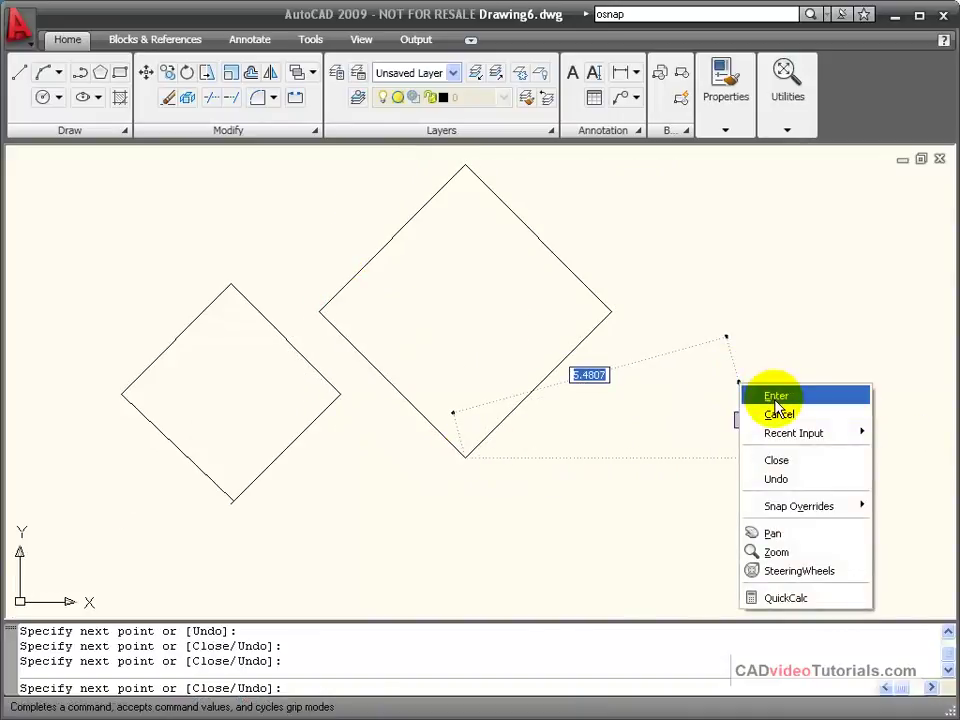
{"action": "left_click", "coordinate": [783, 397]}
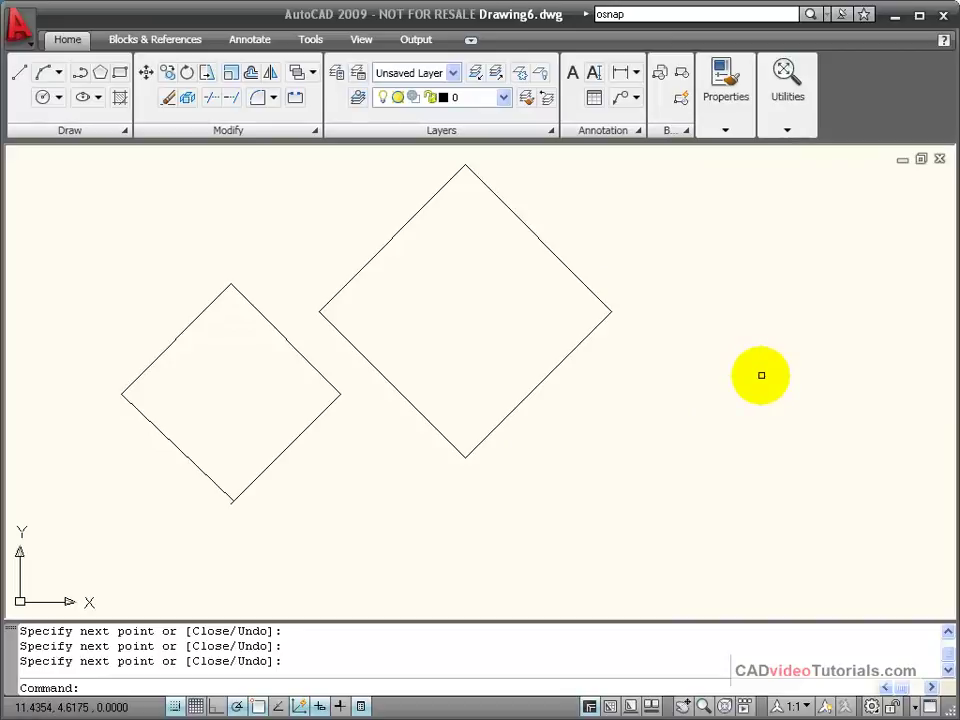
Step: Select both diamonds with one crossing selection and erase them from the drawing
{"action": "left_click", "coordinate": [761, 375]}
{"action": "left_click", "coordinate": [178, 336]}
{"action": "key", "text": "Delete"}
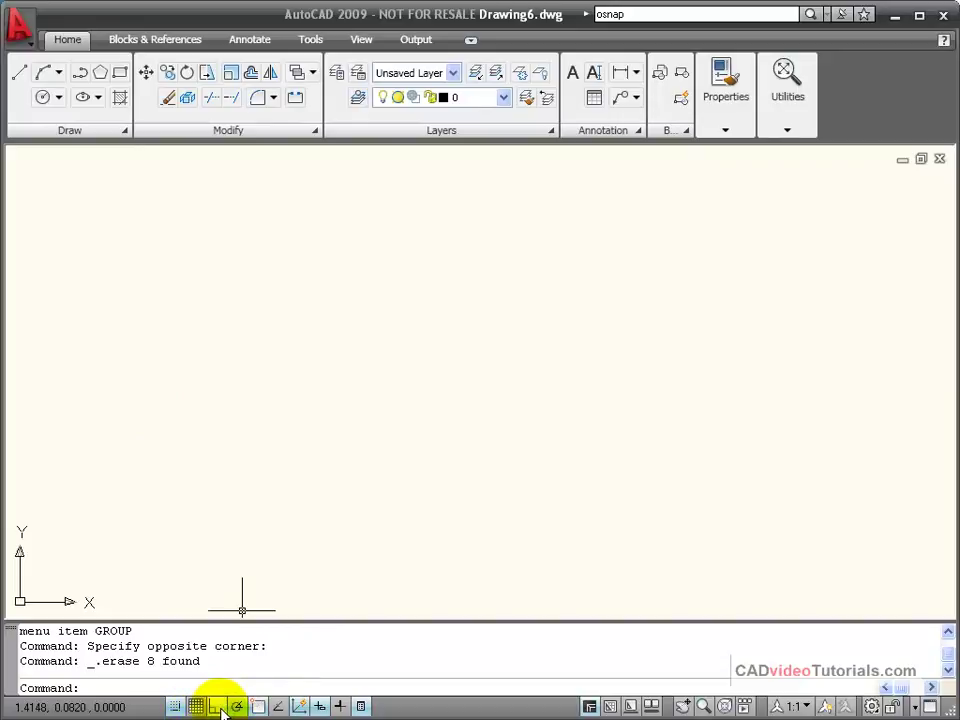
Step: Draw a 4-unit horizontal line toward the right and continue it with a 1.5-unit segment rising at 45°
{"action": "left_click", "coordinate": [17, 73]}
{"action": "left_click", "coordinate": [145, 460]}
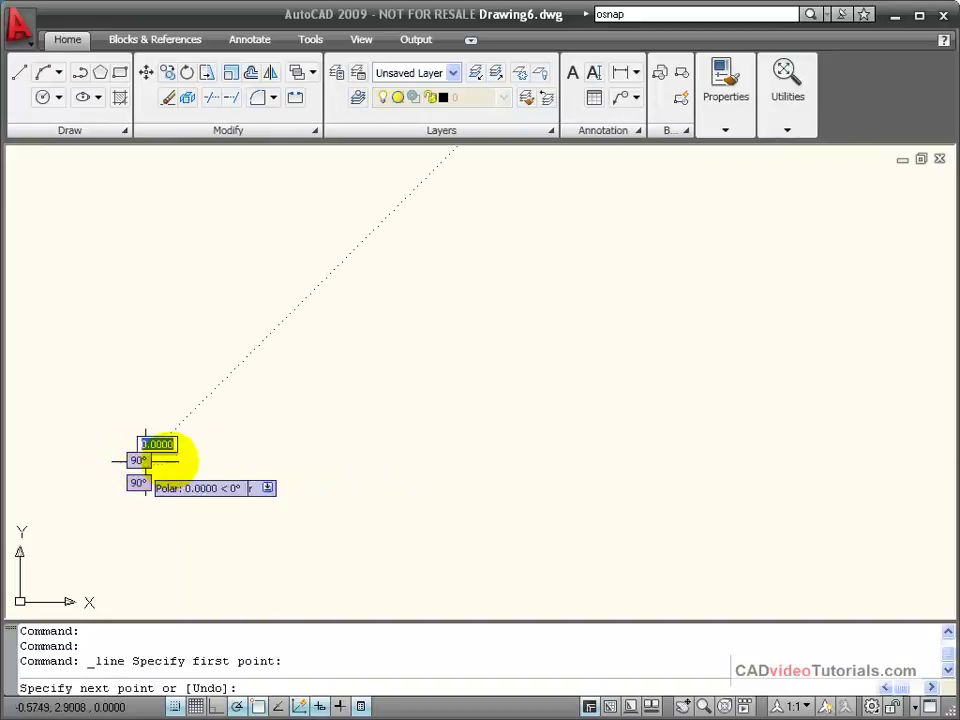
{"action": "left_click", "coordinate": [345, 463]}
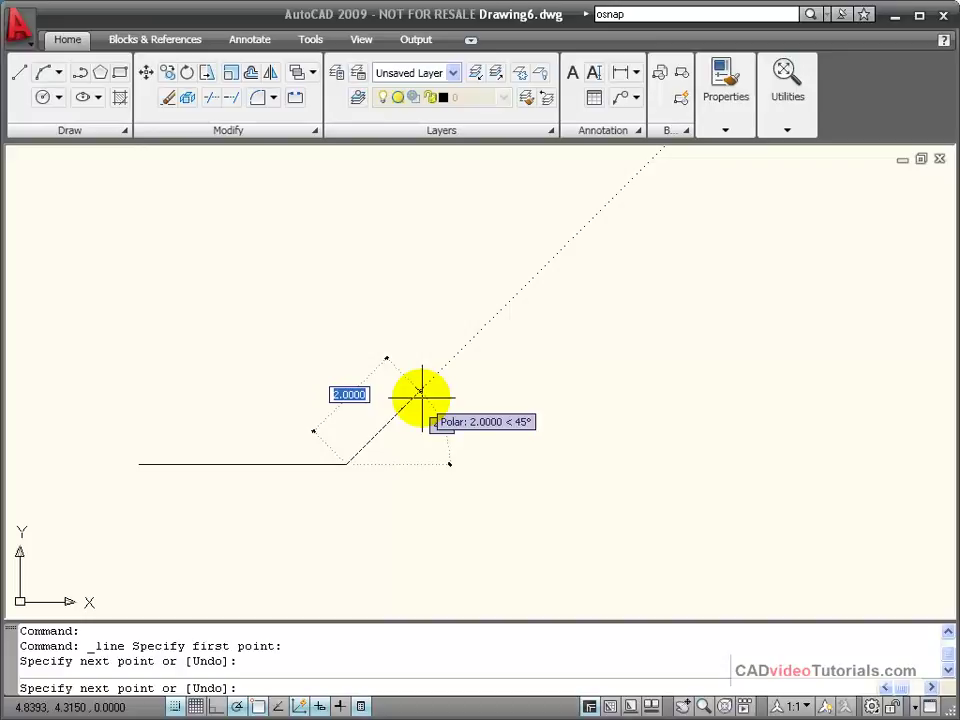
{"action": "type", "text": "1.5"}
{"action": "key", "text": "Return"}
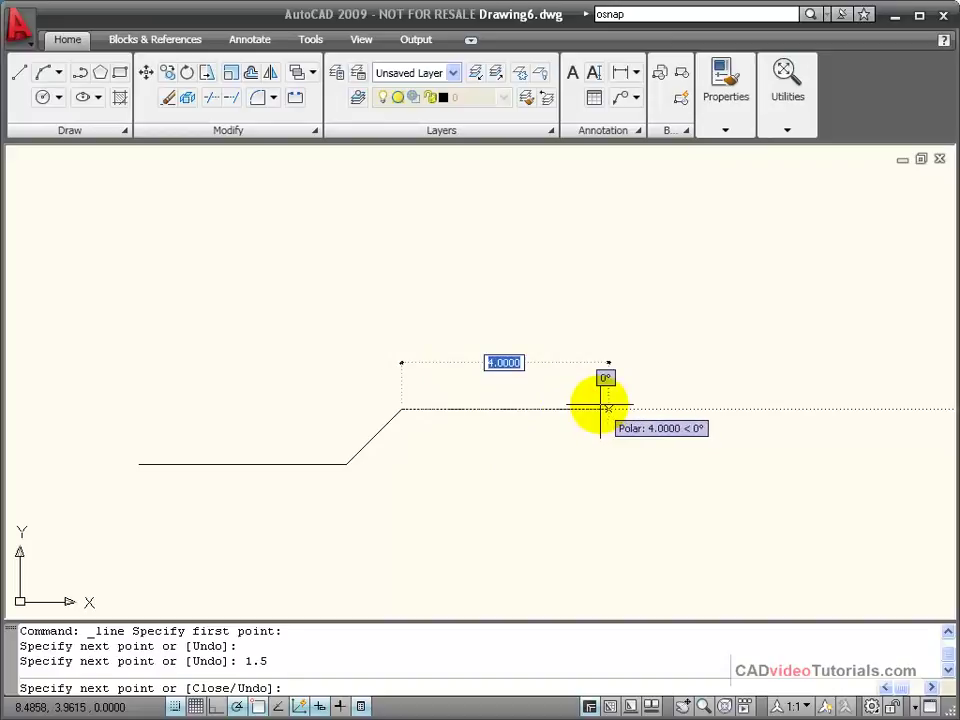
Step: Extend the line chain with a 2-unit horizontal segment, a 1.5-unit segment descending at 315°, and another 2-unit horizontal segment
{"action": "left_click", "coordinate": [508, 409]}
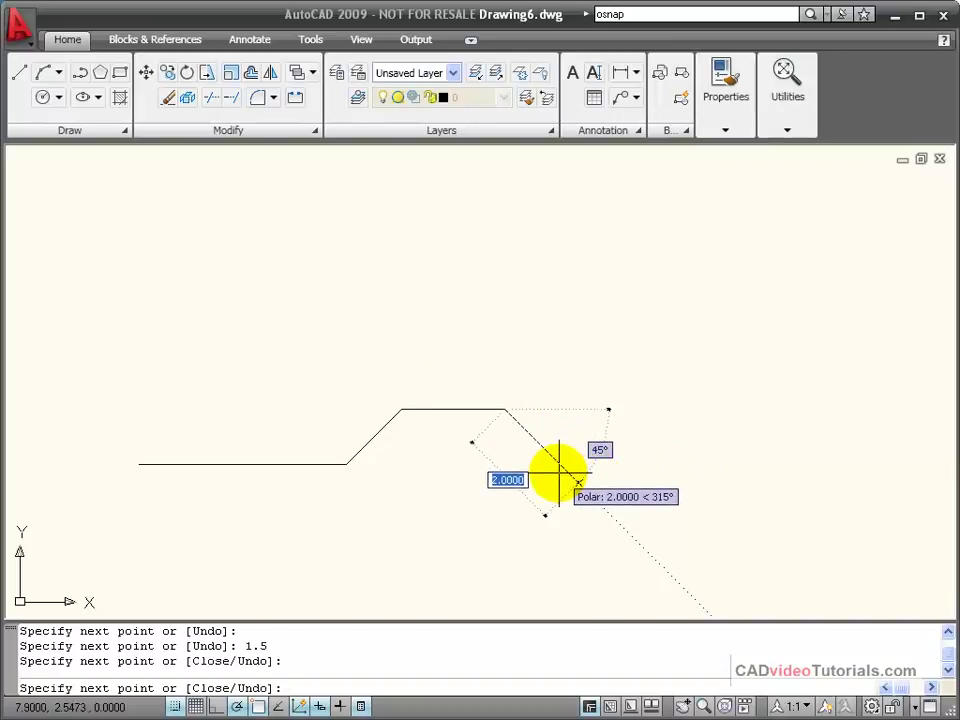
{"action": "type", "text": "1."}
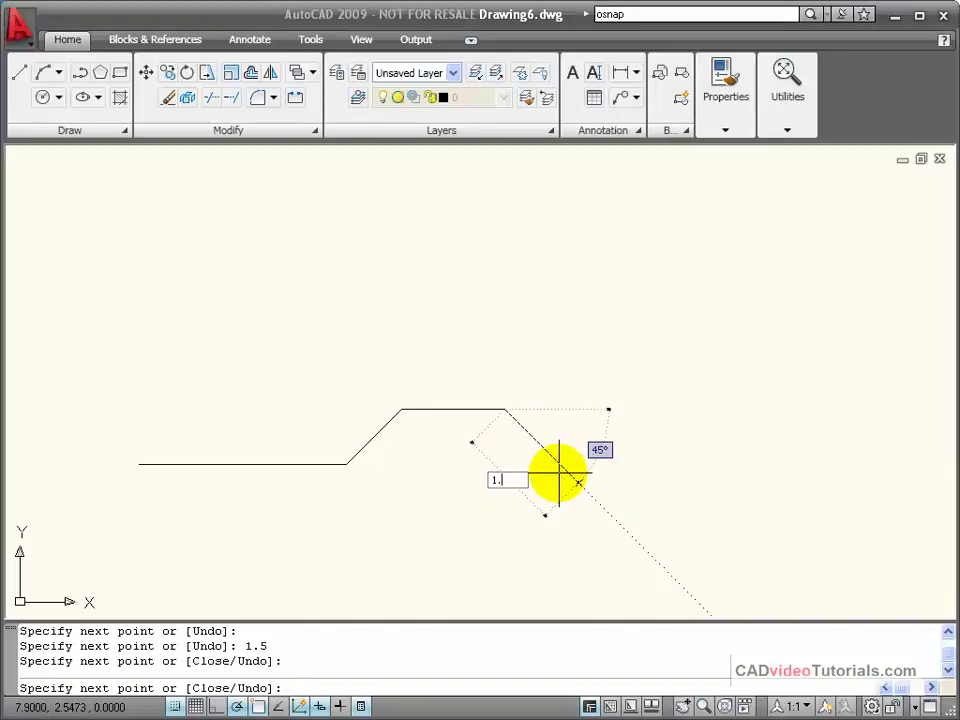
{"action": "type", "text": "5"}
{"action": "key", "text": "Return"}
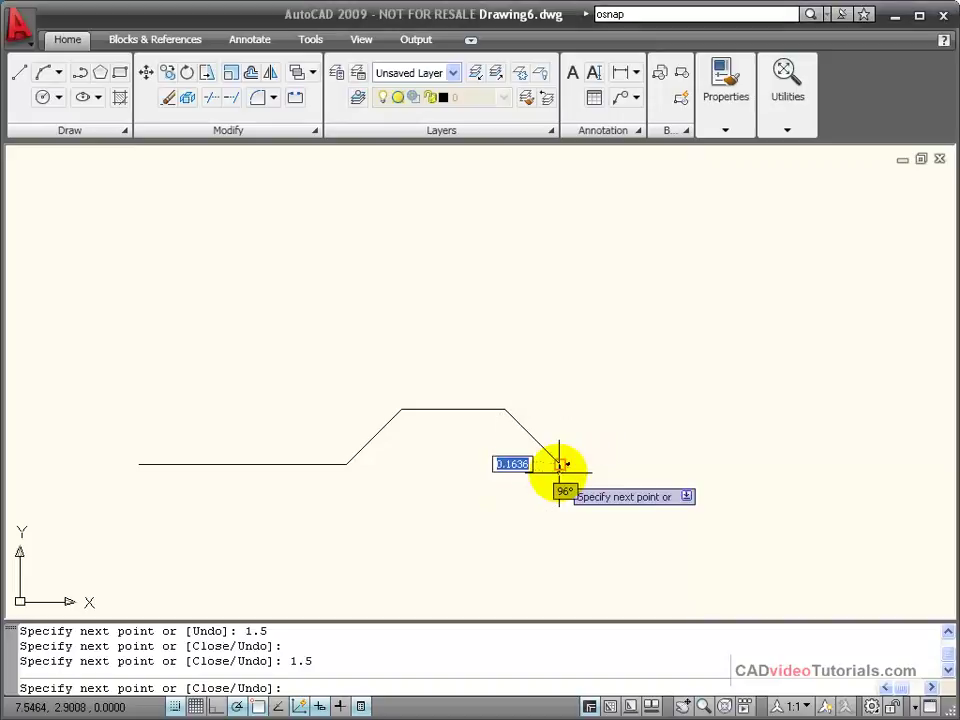
{"action": "left_click", "coordinate": [664, 463]}
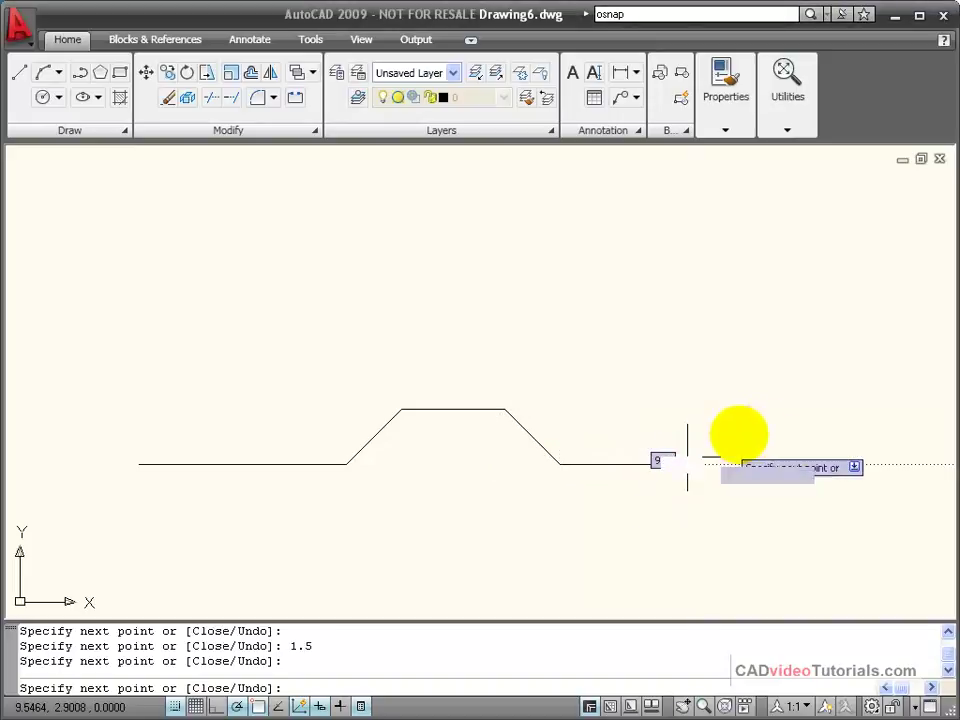